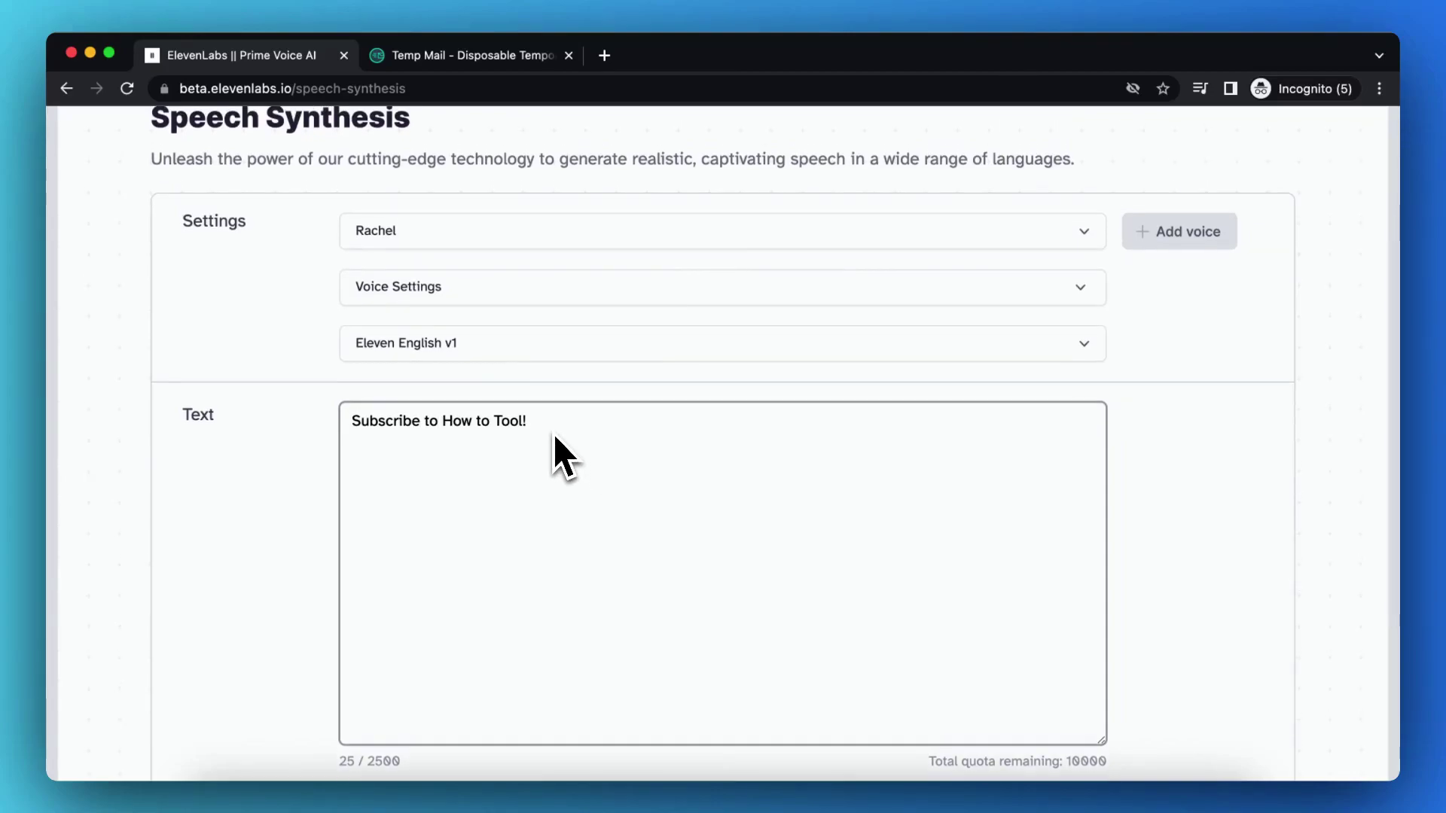
{"action": "scroll", "coordinate": [553, 452], "scroll_direction": "up", "scroll_amount": 1}
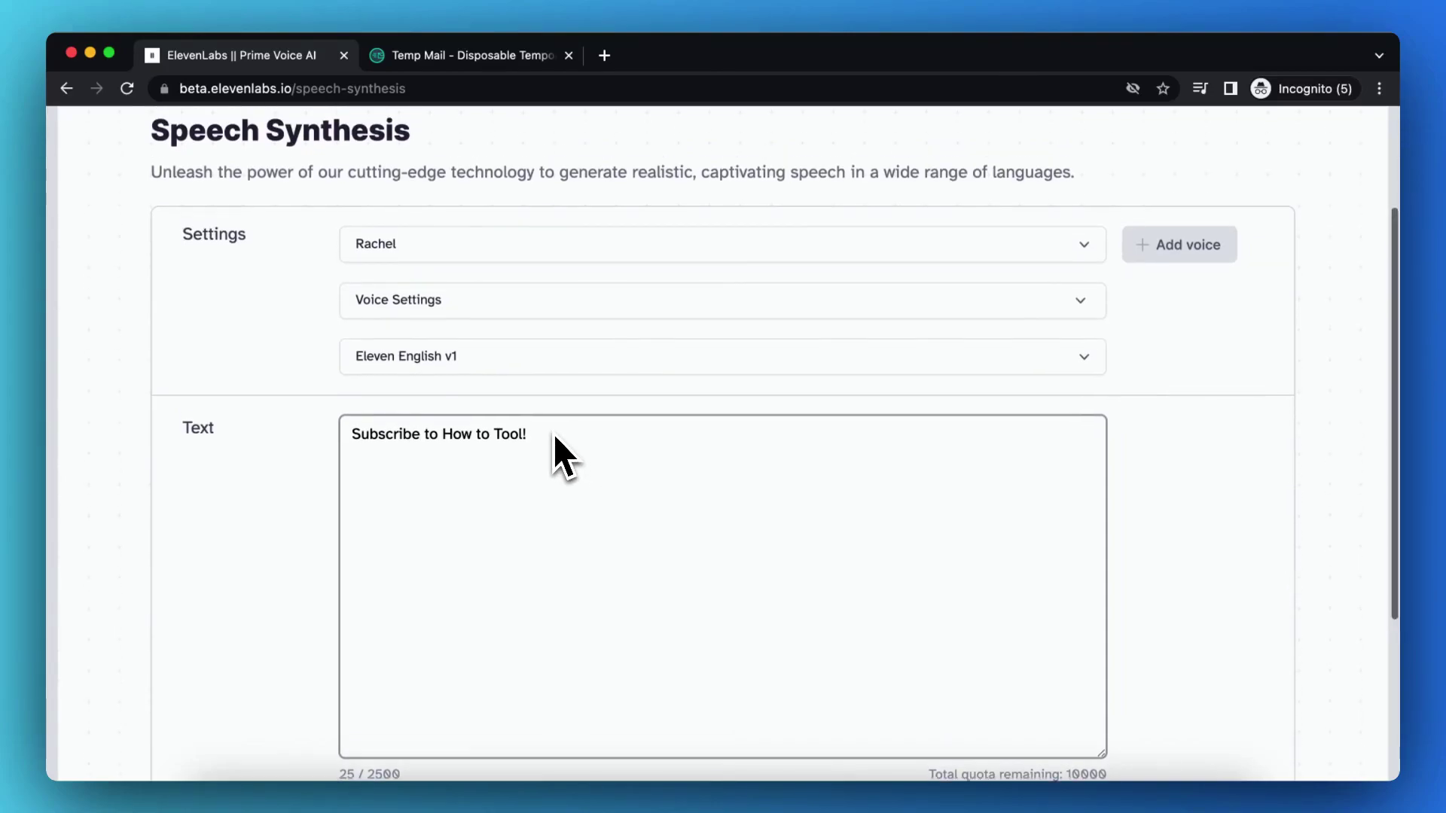
{"action": "scroll", "coordinate": [554, 452], "scroll_direction": "up", "scroll_amount": 1}
{"action": "scroll", "coordinate": [554, 453], "scroll_direction": "up", "scroll_amount": 1}
{"action": "scroll", "coordinate": [554, 452], "scroll_direction": "up", "scroll_amount": 2}
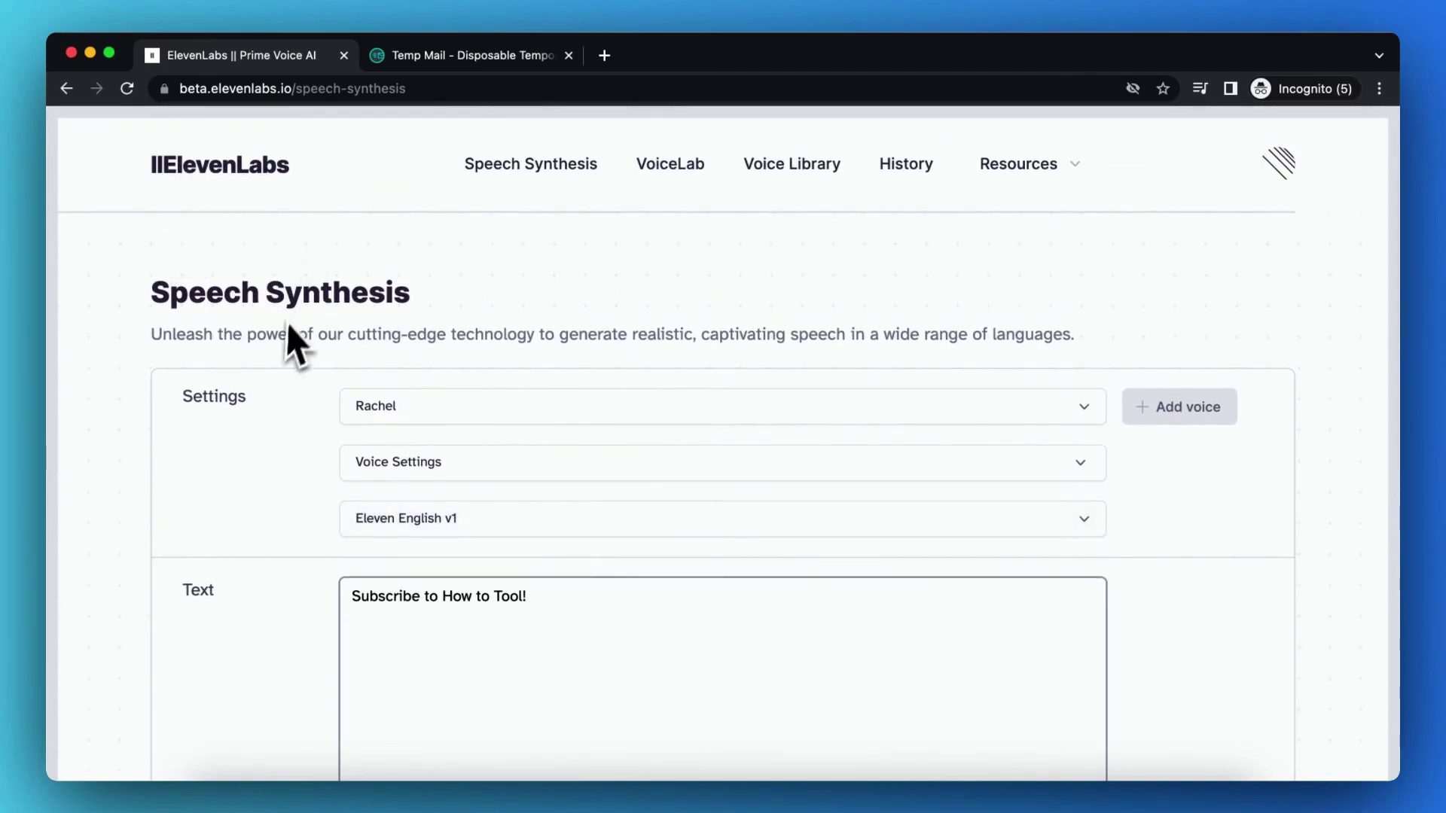
{"action": "scroll", "coordinate": [287, 328], "scroll_direction": "down", "scroll_amount": 2}
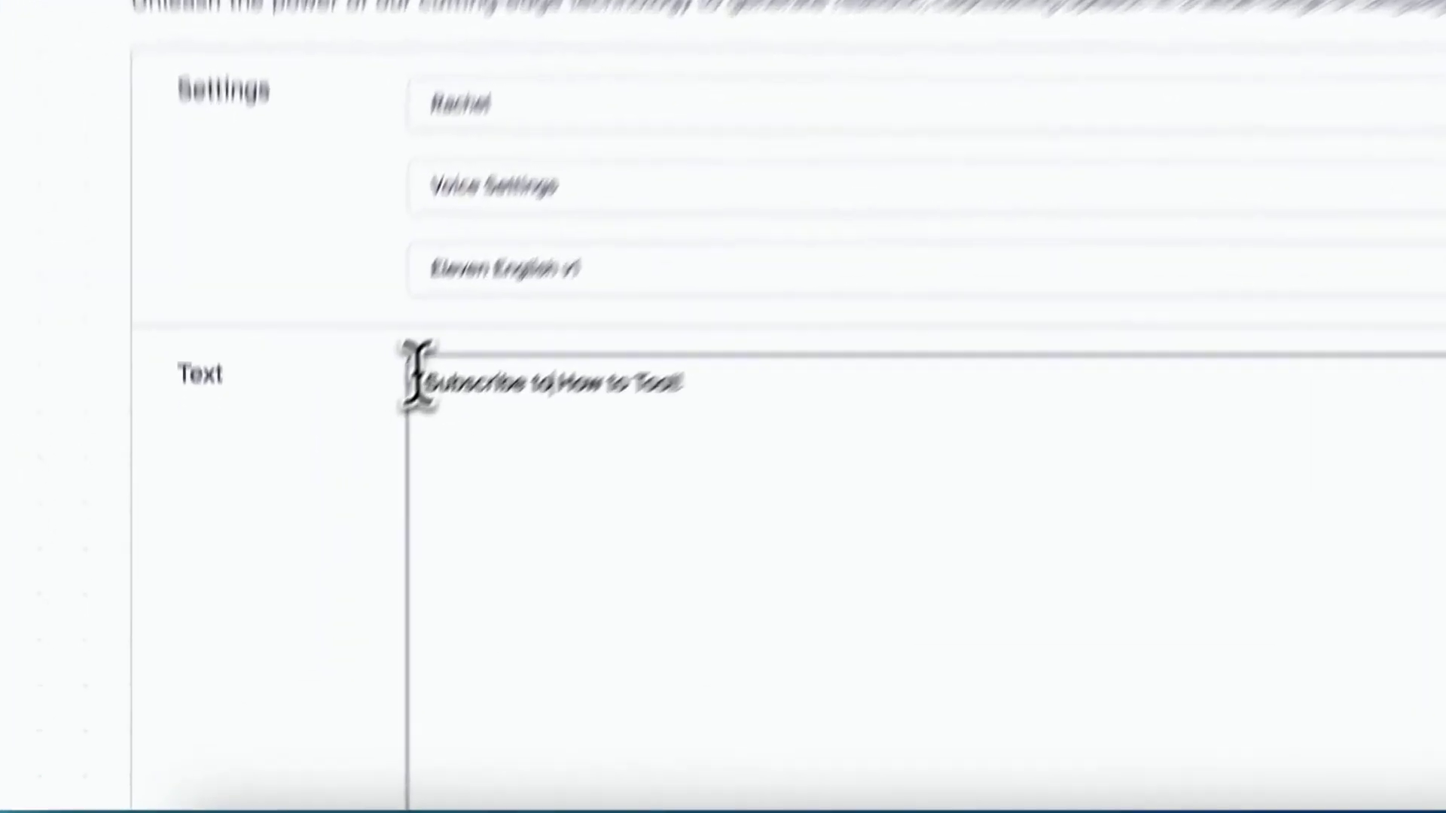
Insert a run of dashes before 'How' as a pause after 'Subscribe to'
{"action": "left_click_drag", "start_coordinate": [345, 490], "coordinate": [564, 492]}
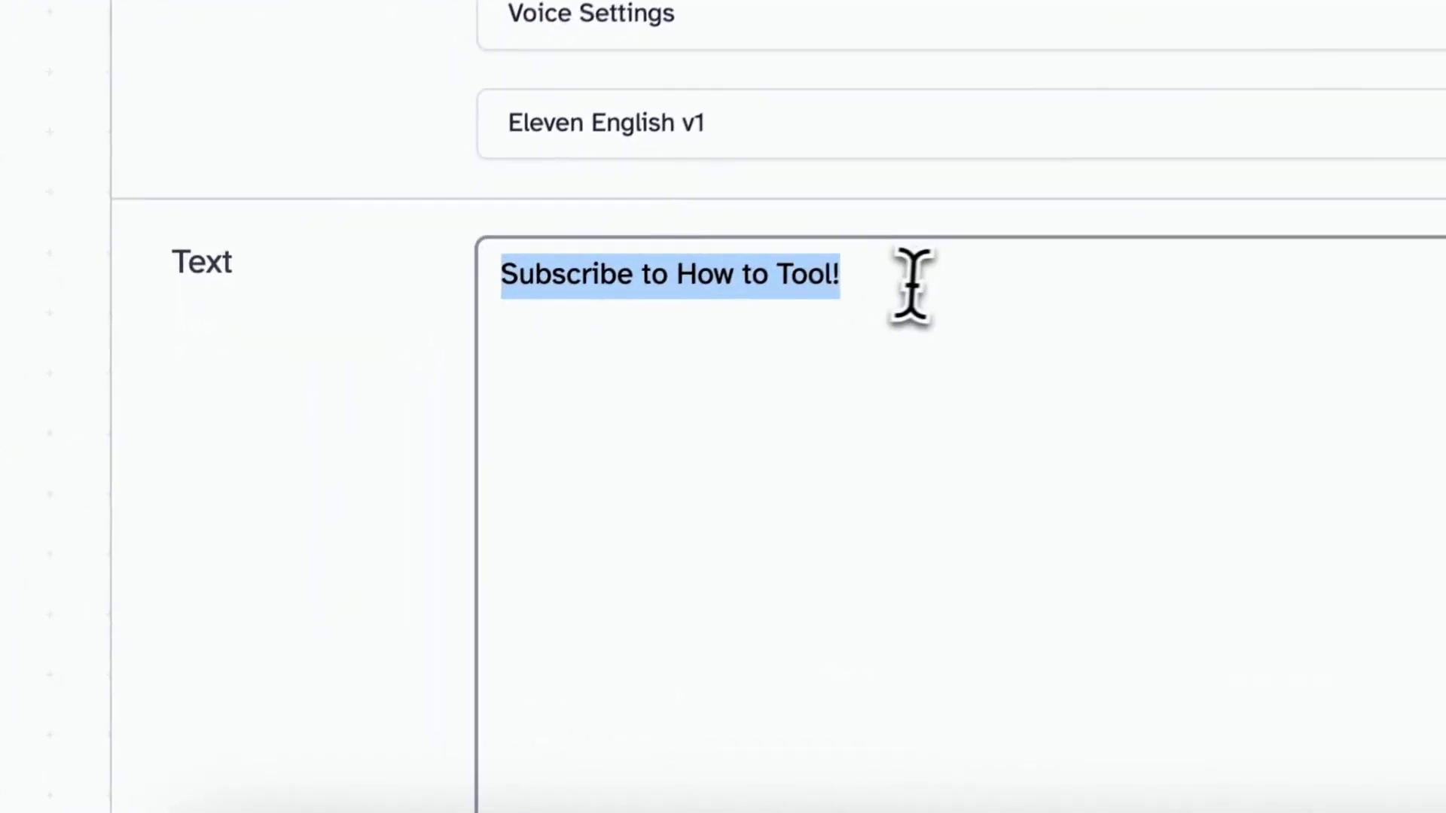
{"action": "left_click", "coordinate": [685, 271]}
{"action": "type", "text": "---"}
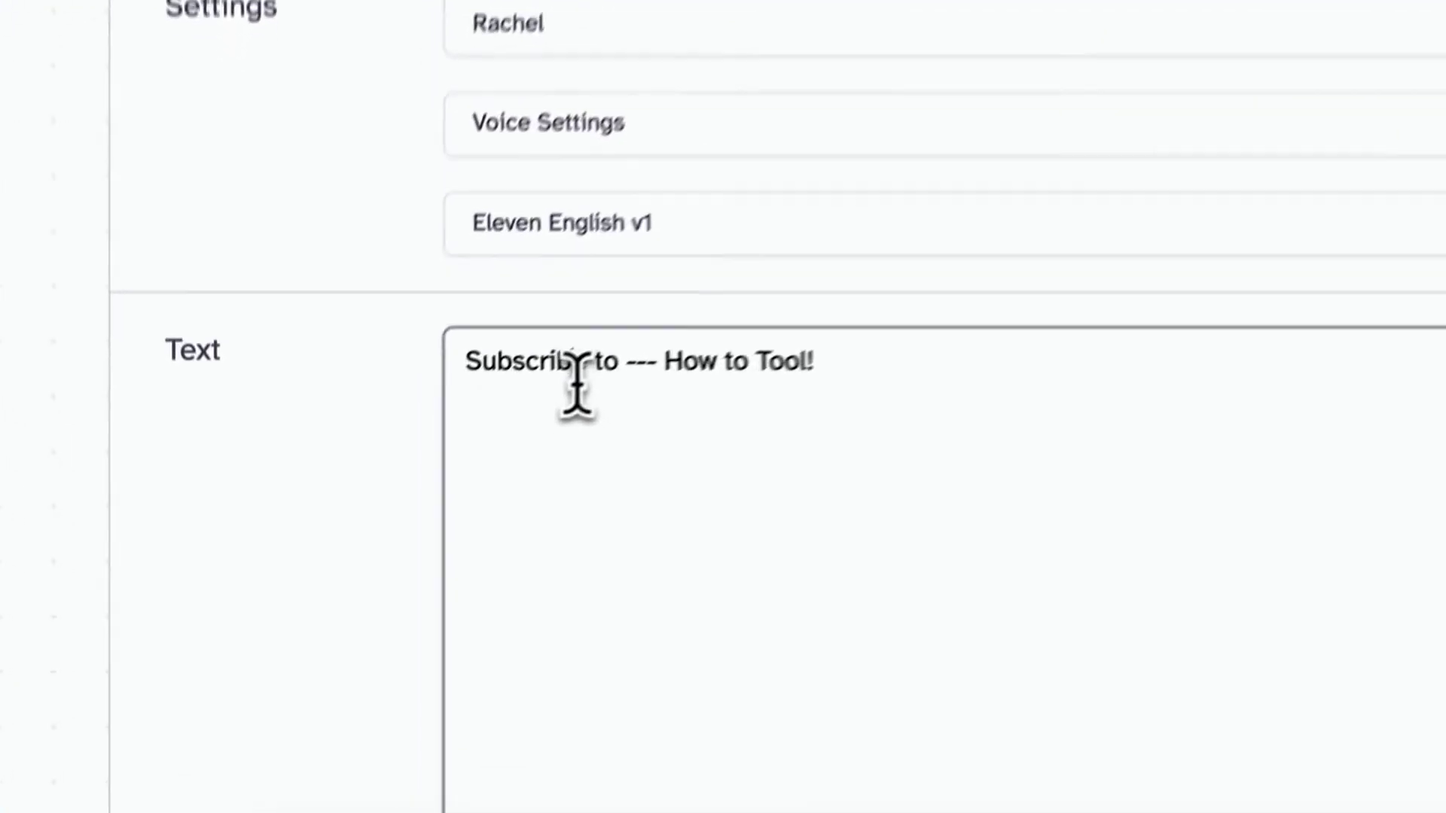
{"action": "double_click", "coordinate": [695, 333]}
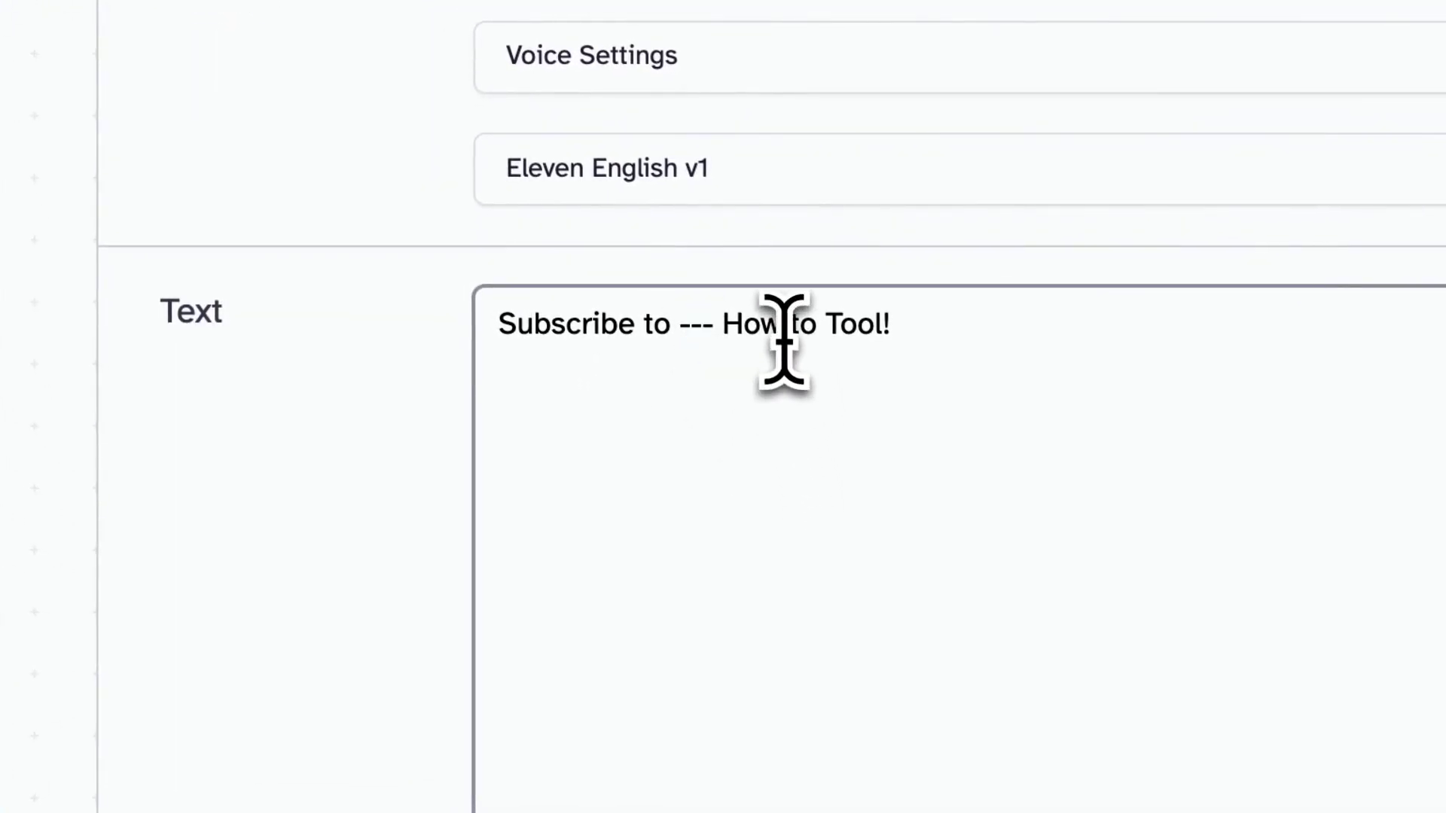
{"action": "type", "text": "----"}
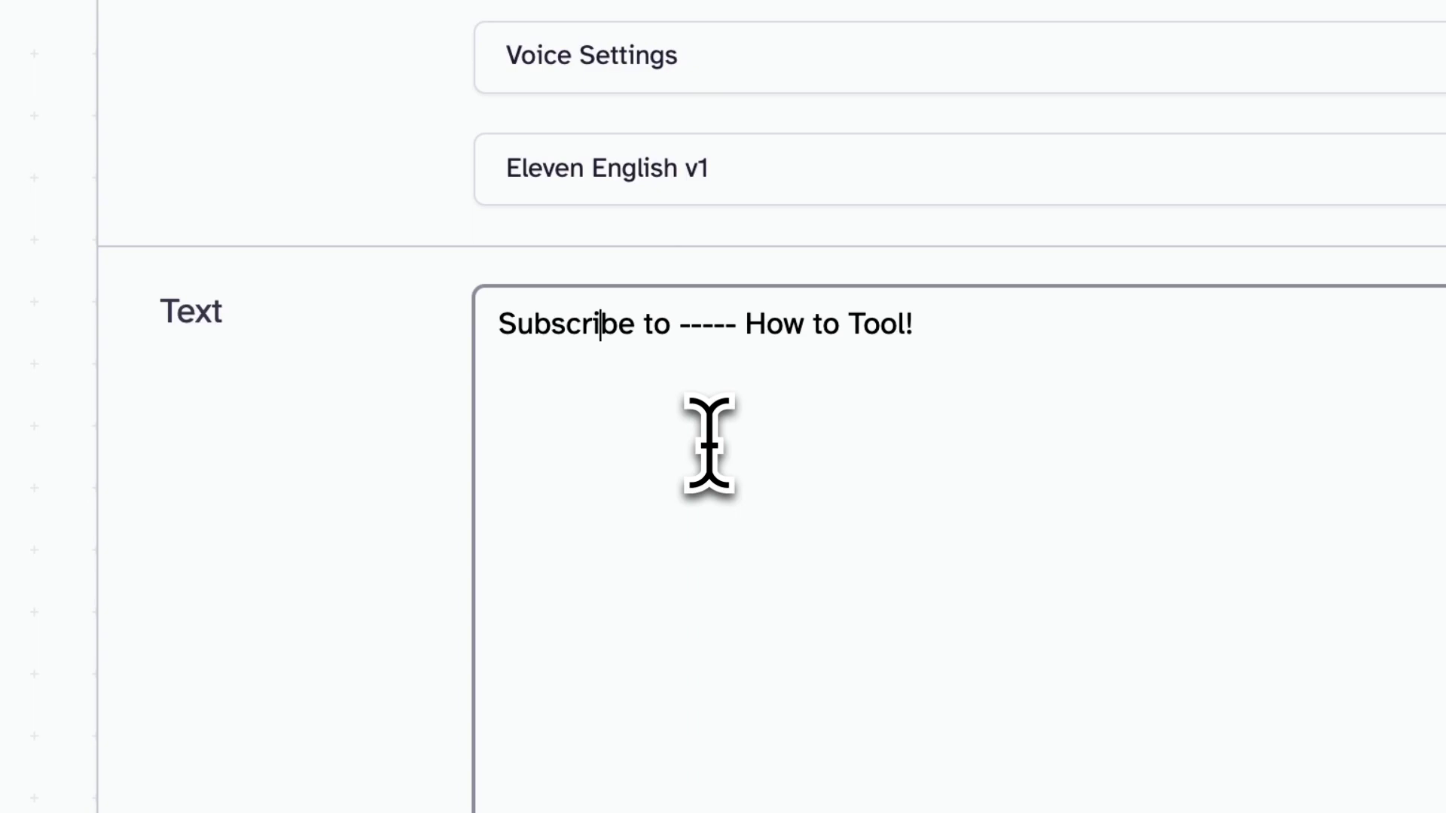
{"action": "scroll", "coordinate": [440, 526], "scroll_direction": "down", "scroll_amount": 2}
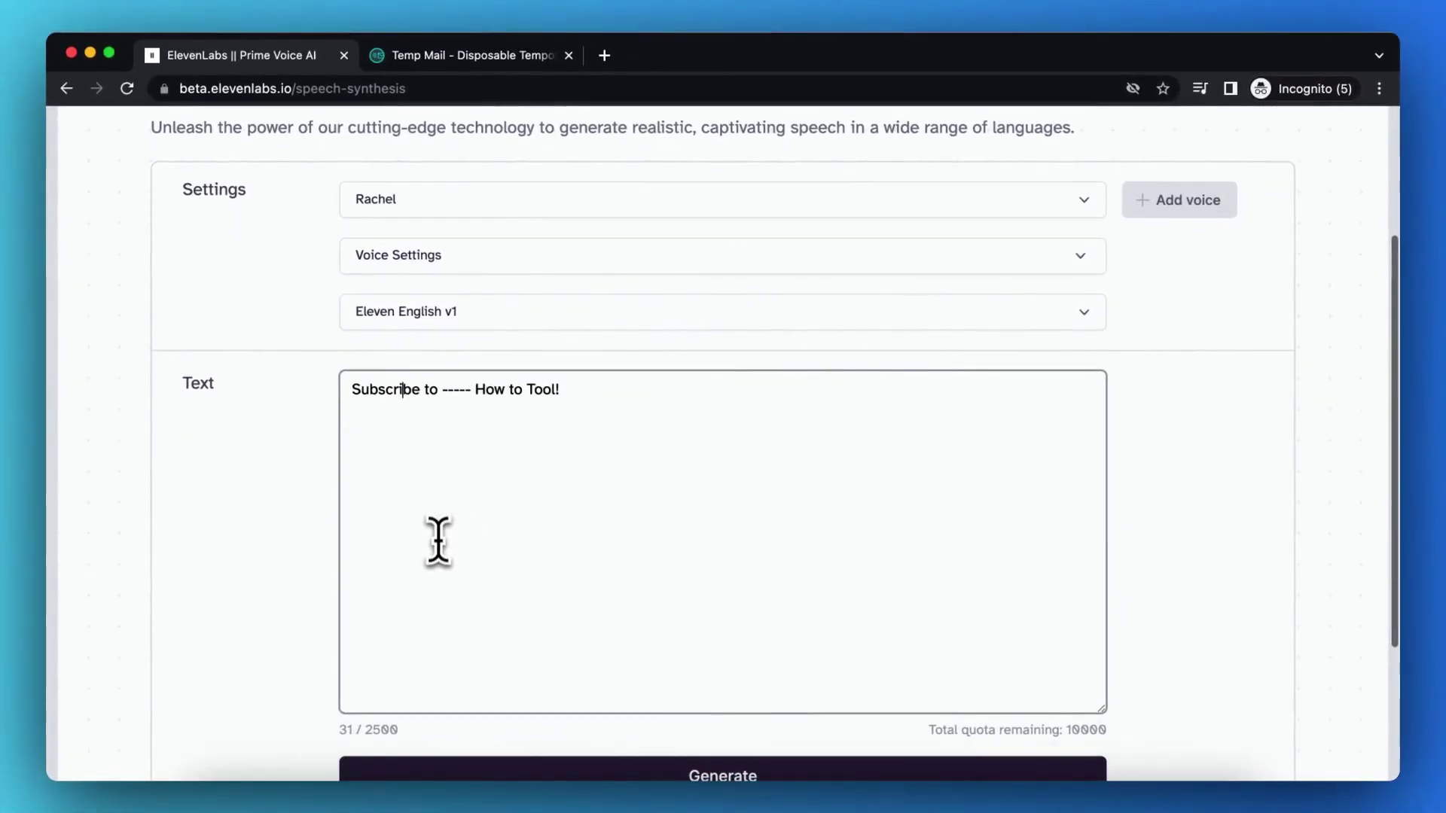
{"action": "scroll", "coordinate": [441, 588], "scroll_direction": "down", "scroll_amount": 4}
{"action": "scroll", "coordinate": [483, 591], "scroll_direction": "up", "scroll_amount": 3}
{"action": "scroll", "coordinate": [485, 573], "scroll_direction": "up", "scroll_amount": 5}
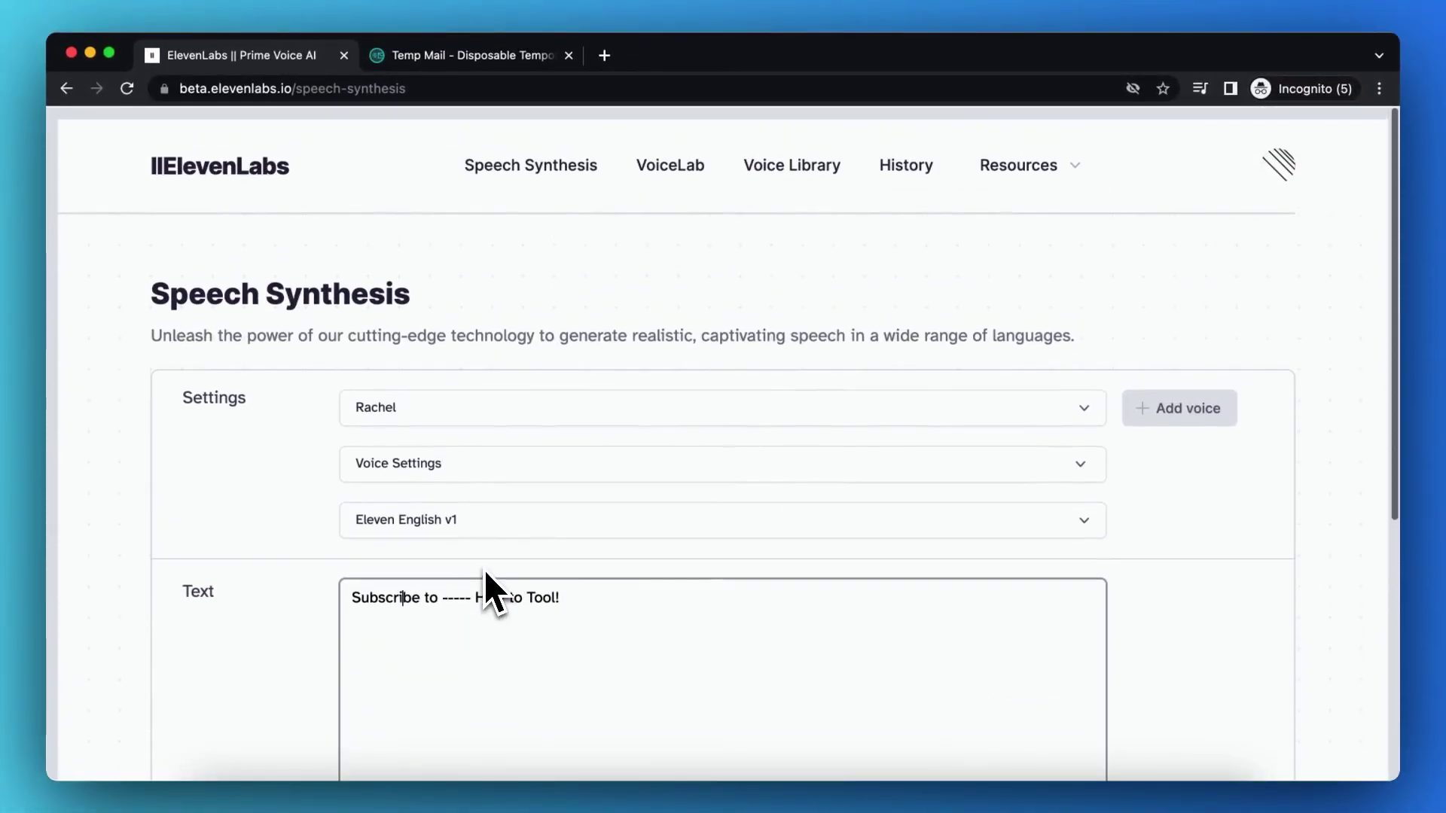
{"action": "scroll", "coordinate": [384, 588], "scroll_direction": "down", "scroll_amount": 5}
{"action": "scroll", "coordinate": [384, 599], "scroll_direction": "down", "scroll_amount": 3}
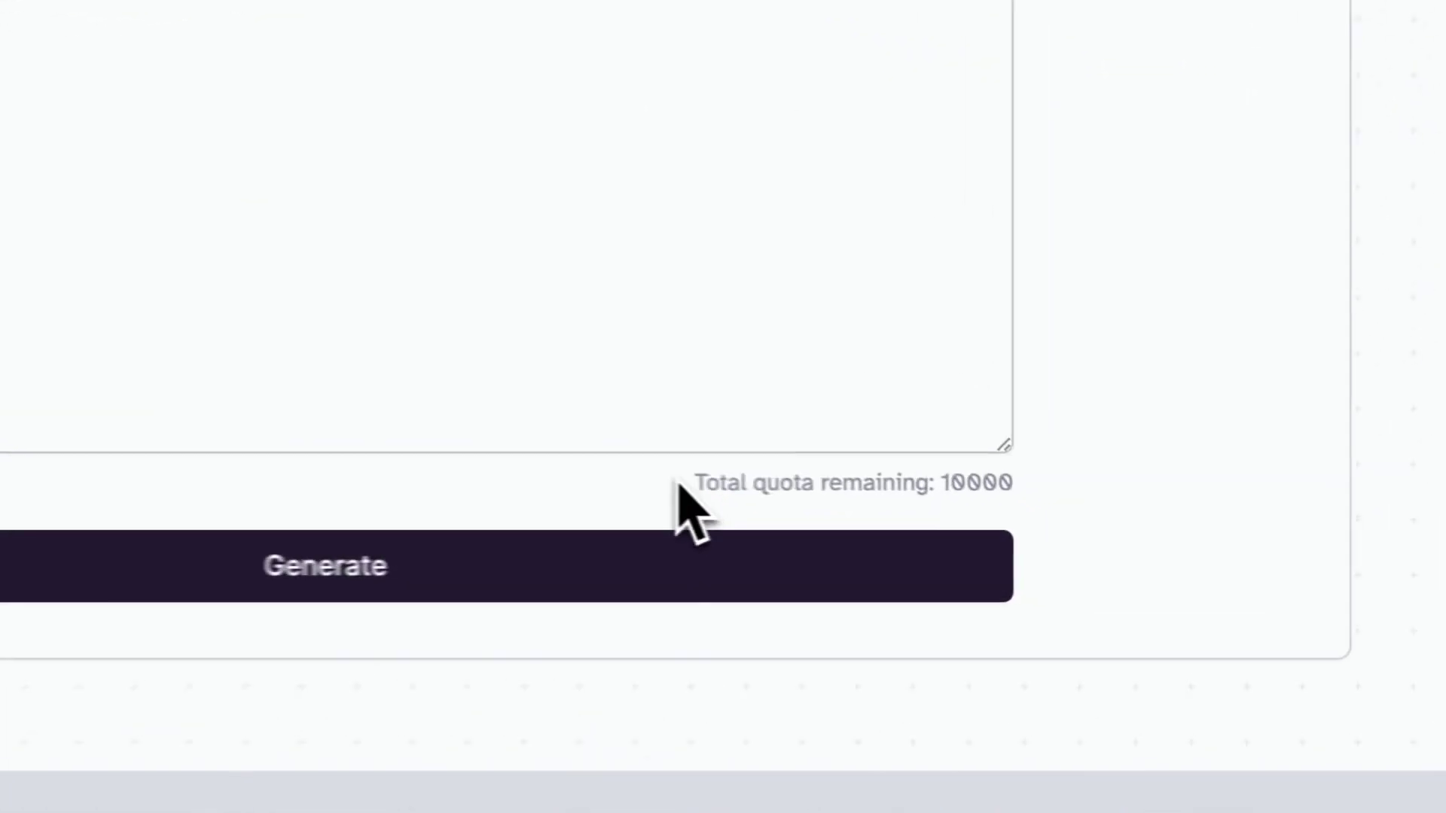
{"action": "left_click_drag", "start_coordinate": [920, 512], "coordinate": [1144, 513]}
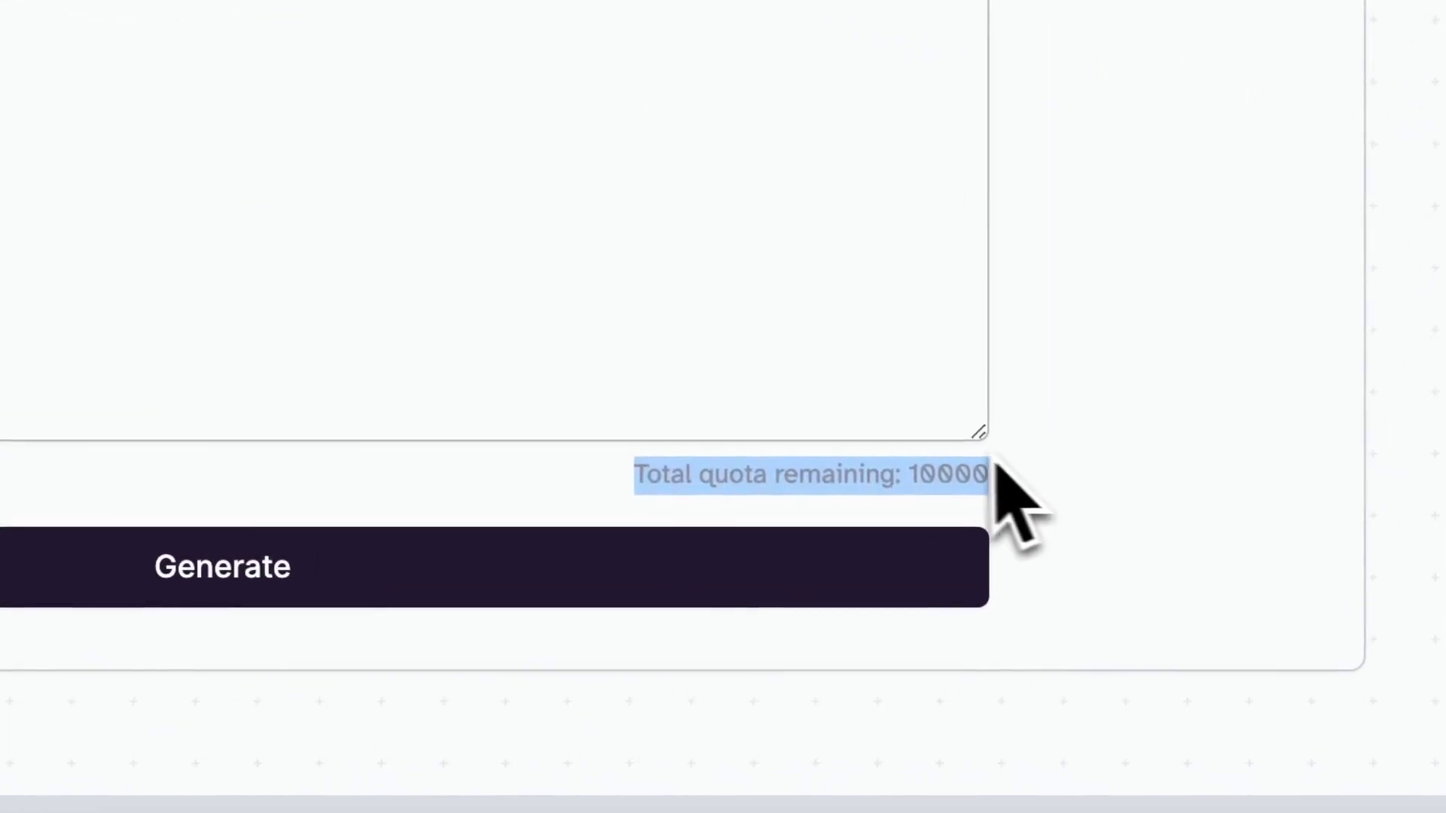
{"action": "left_click", "coordinate": [969, 470]}
{"action": "scroll", "coordinate": [933, 475], "scroll_direction": "up", "scroll_amount": 5}
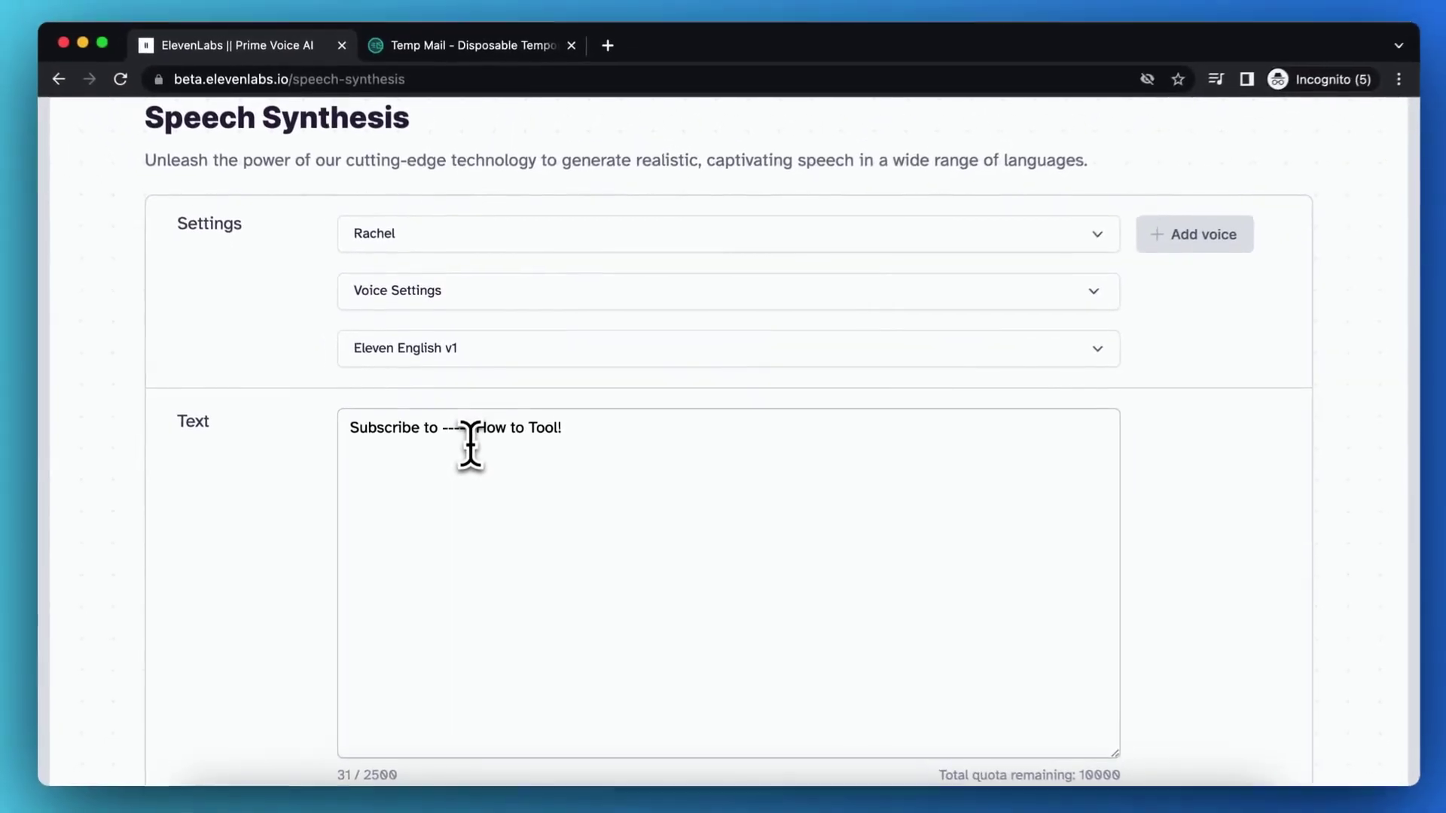
{"action": "scroll", "coordinate": [469, 446], "scroll_direction": "down", "scroll_amount": 2}
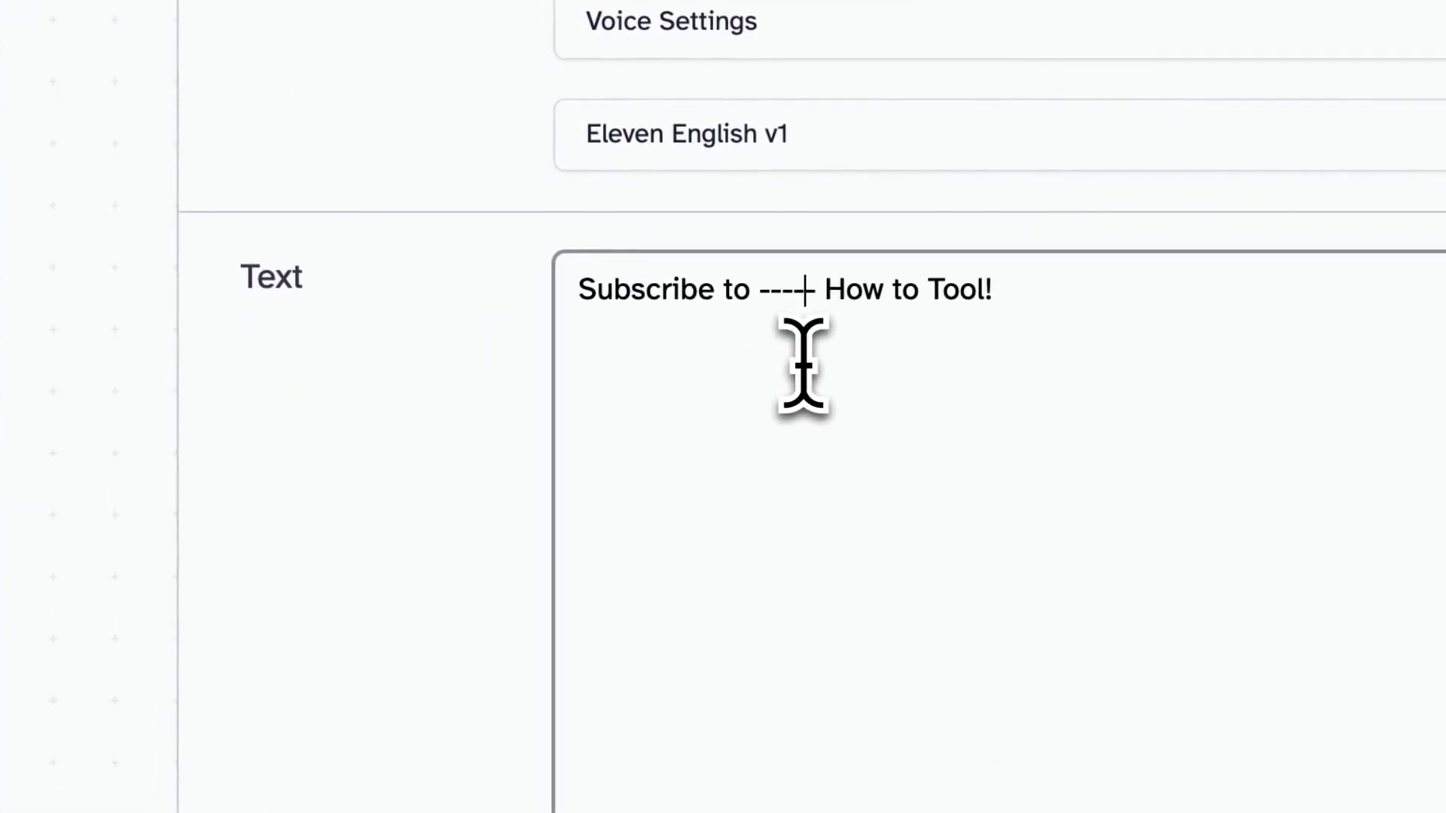
Trim the pause before 'How' to '---', and add '--' after 'How' and '---' before 'Tool!'
{"action": "key", "text": "BackSpace"}
{"action": "key", "text": "BackSpace"}
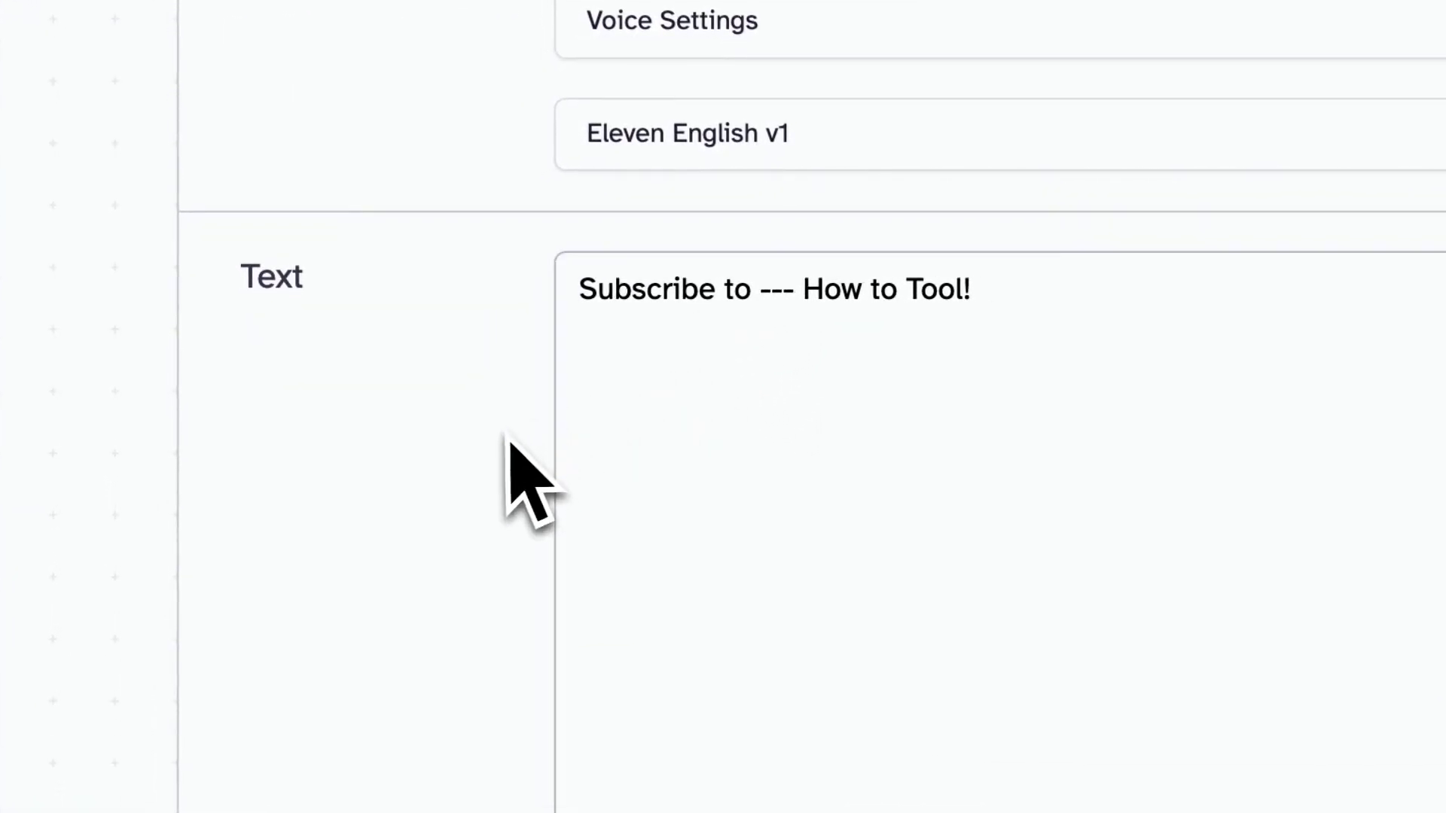
{"action": "left_click", "coordinate": [891, 288]}
{"action": "type", "text": "---"}
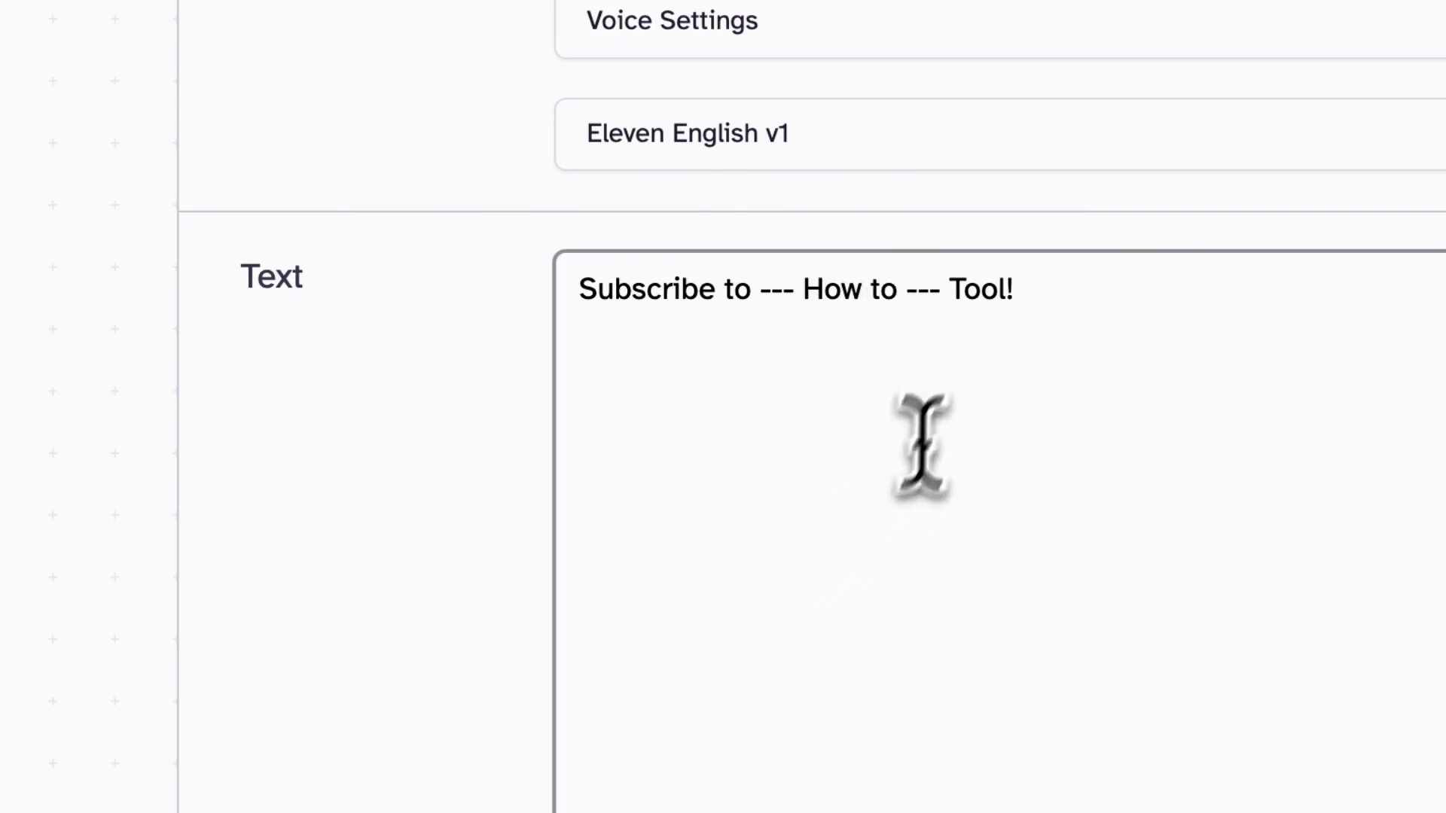
{"action": "left_click", "coordinate": [862, 314]}
{"action": "type", "text": "- "}
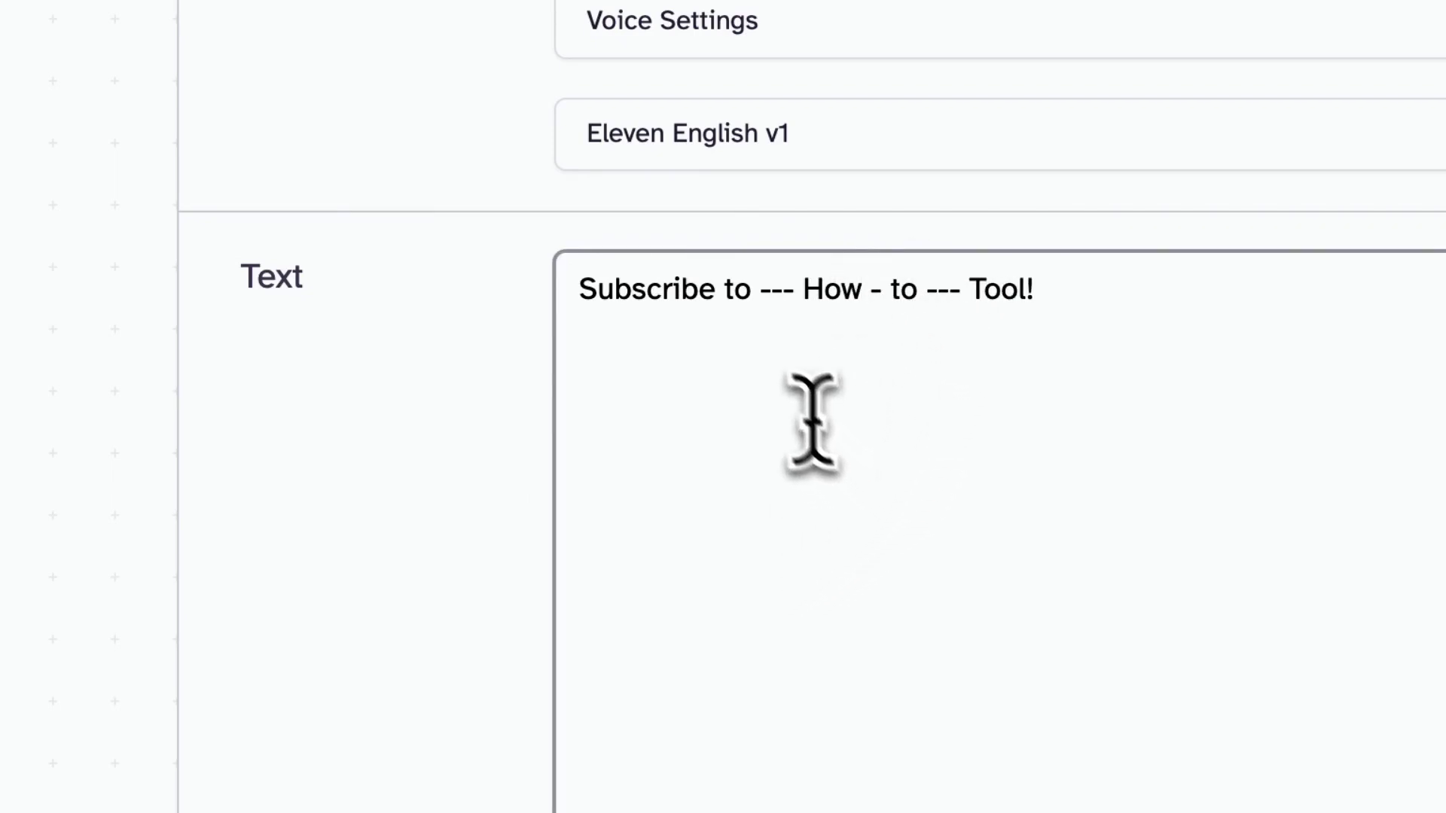
{"action": "type", "text": "-"}
{"action": "scroll", "coordinate": [436, 501], "scroll_direction": "up", "scroll_amount": 2}
{"action": "scroll", "coordinate": [457, 509], "scroll_direction": "down", "scroll_amount": 4}
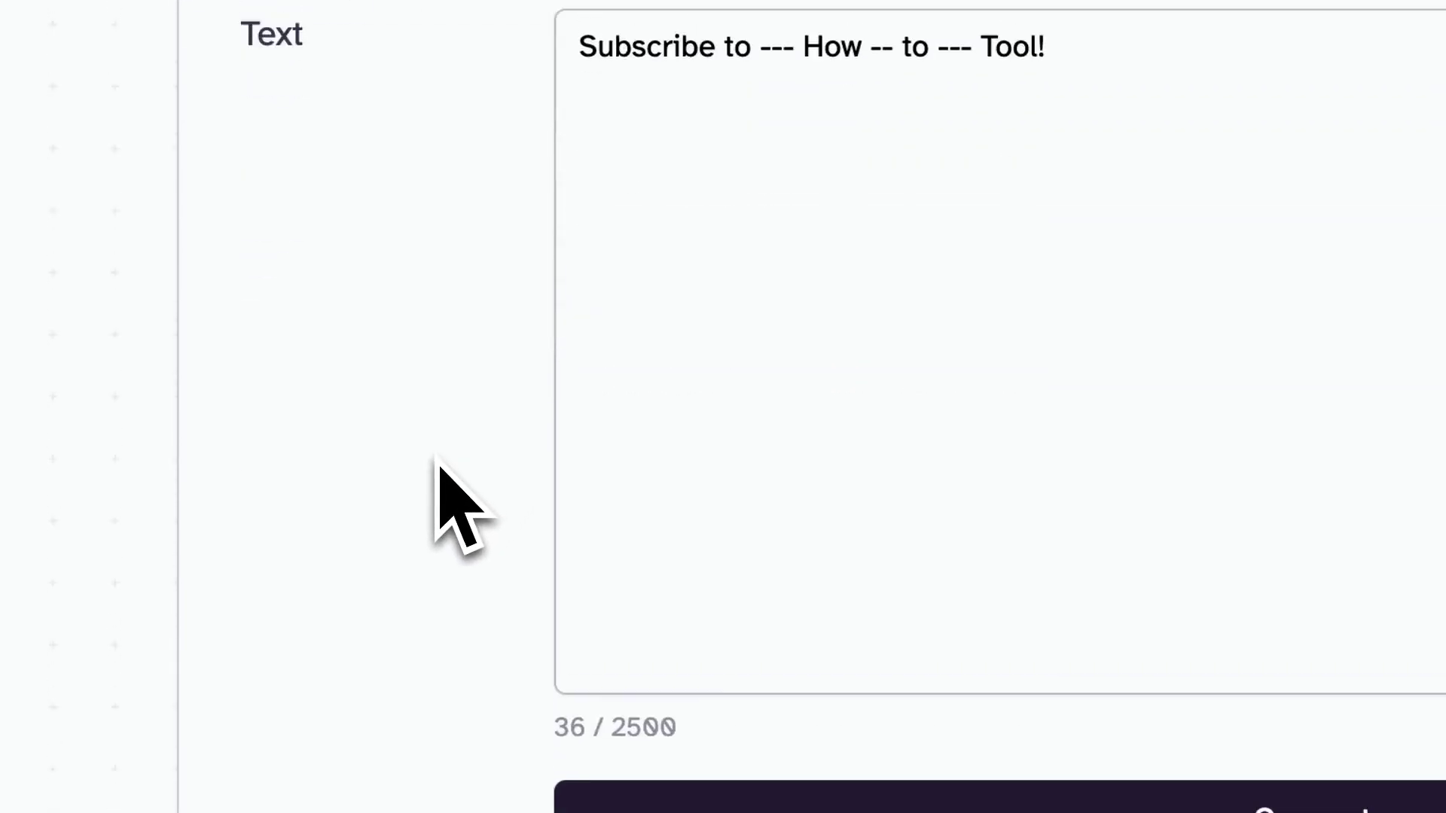